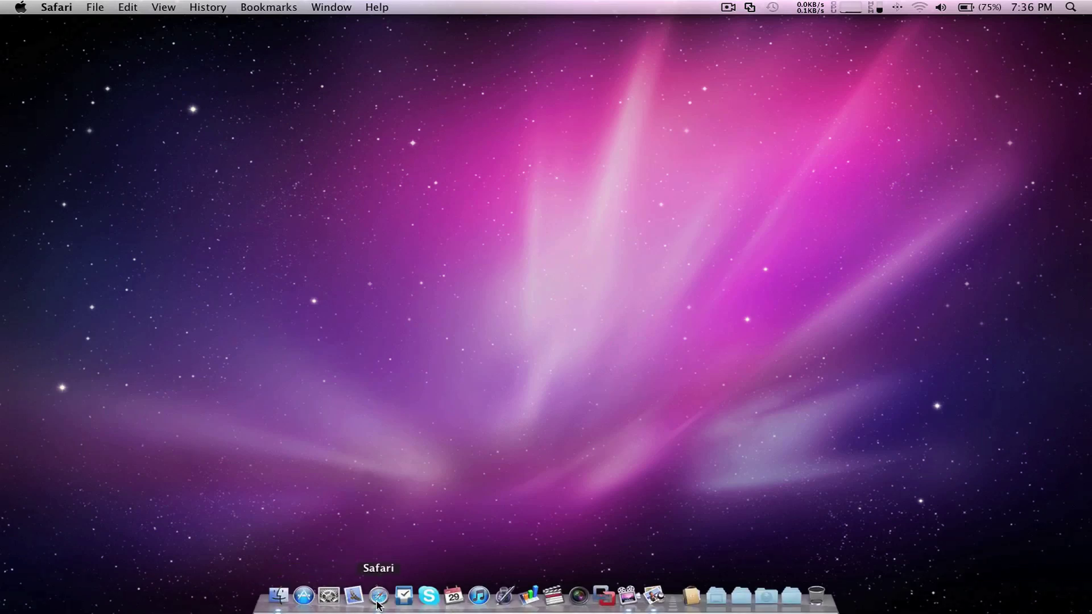
Step: Browse dlink.com via Home & Home Office > Network Cameras to the DCS-930L support resources
{"action": "left_click", "coordinate": [379, 598]}
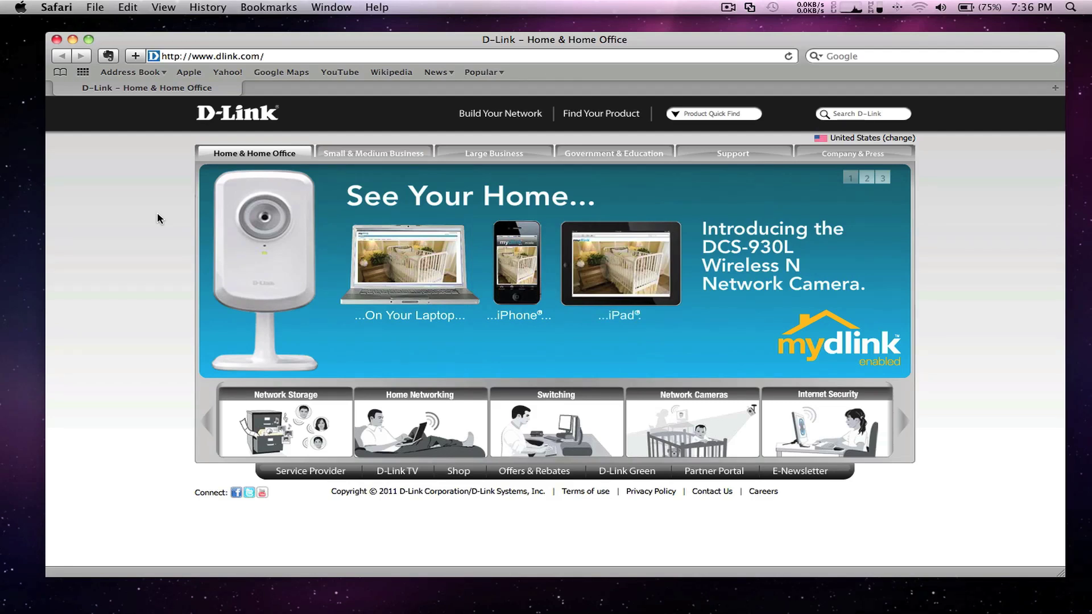
{"action": "left_click", "coordinate": [246, 158]}
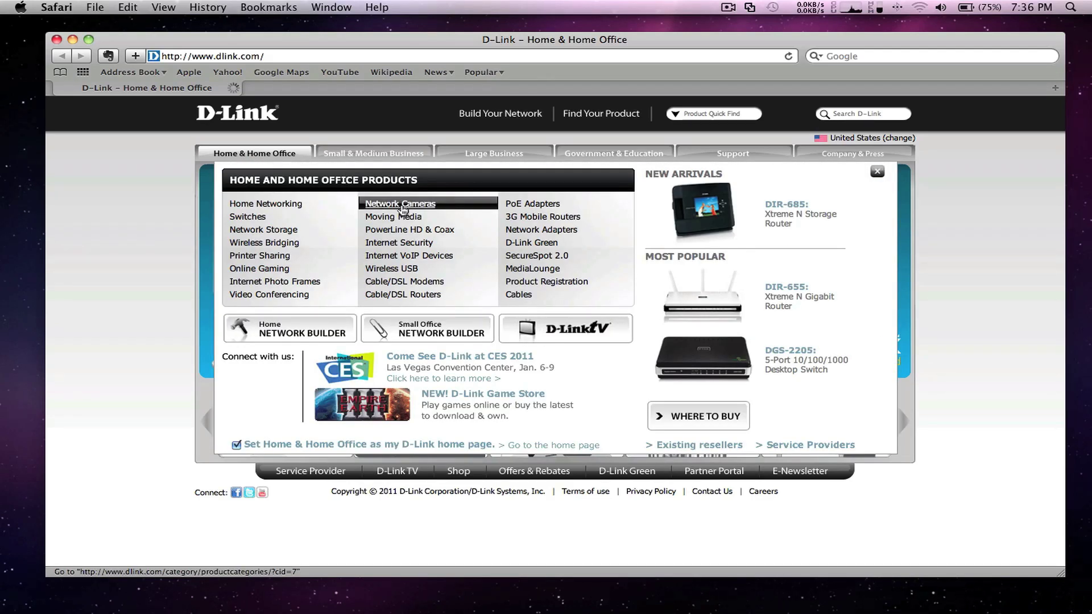
{"action": "left_click", "coordinate": [402, 206]}
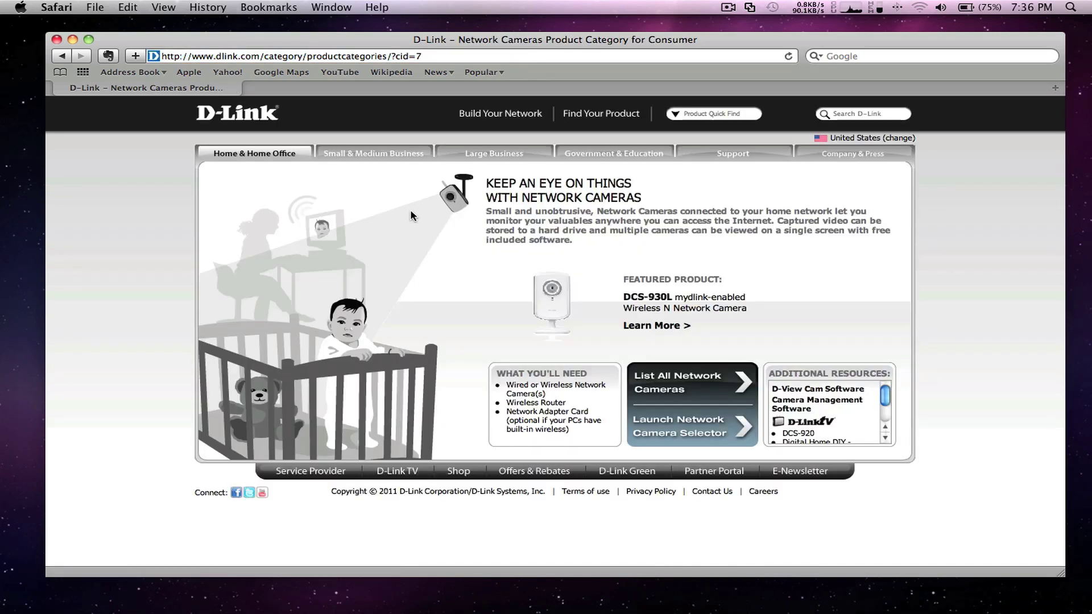
{"action": "left_click", "coordinate": [654, 328]}
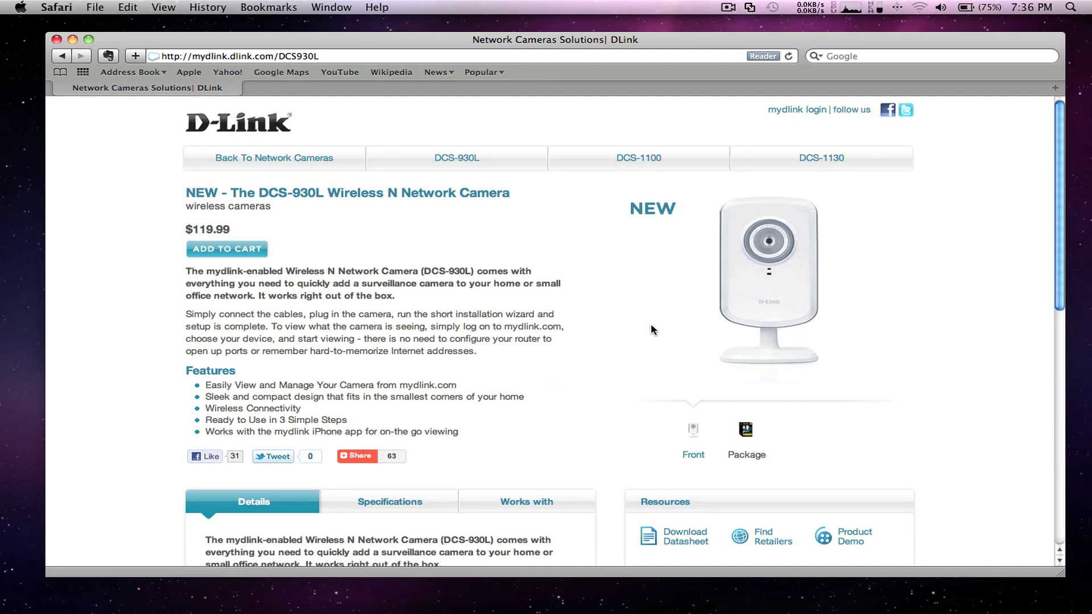
{"action": "scroll", "coordinate": [652, 327], "scroll_direction": "down", "scroll_amount": 5}
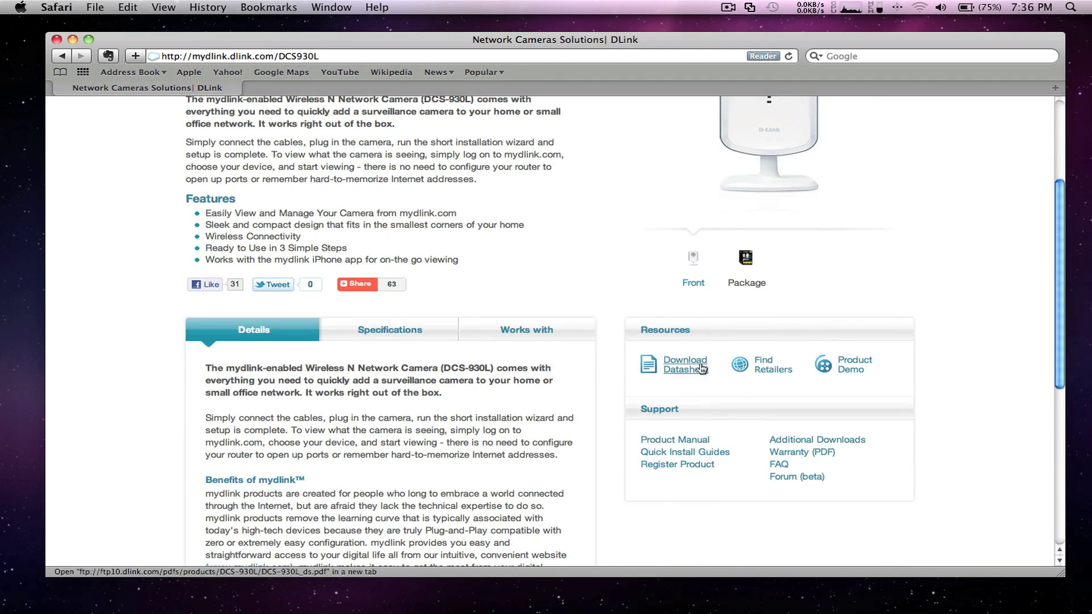
{"action": "left_click", "coordinate": [838, 442], "text": "super"}
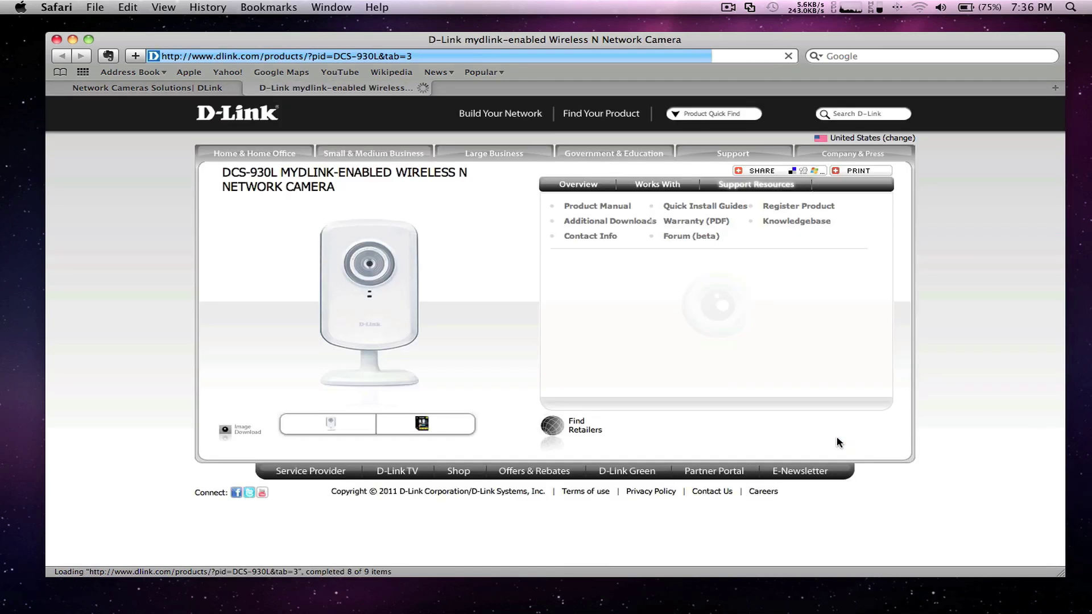
Step: Download the DCS-930L Mac OSX Setup Utility (683 KB) and hide Safari
{"action": "left_click", "coordinate": [618, 222]}
{"action": "scroll", "coordinate": [626, 303], "scroll_direction": "down", "scroll_amount": 3}
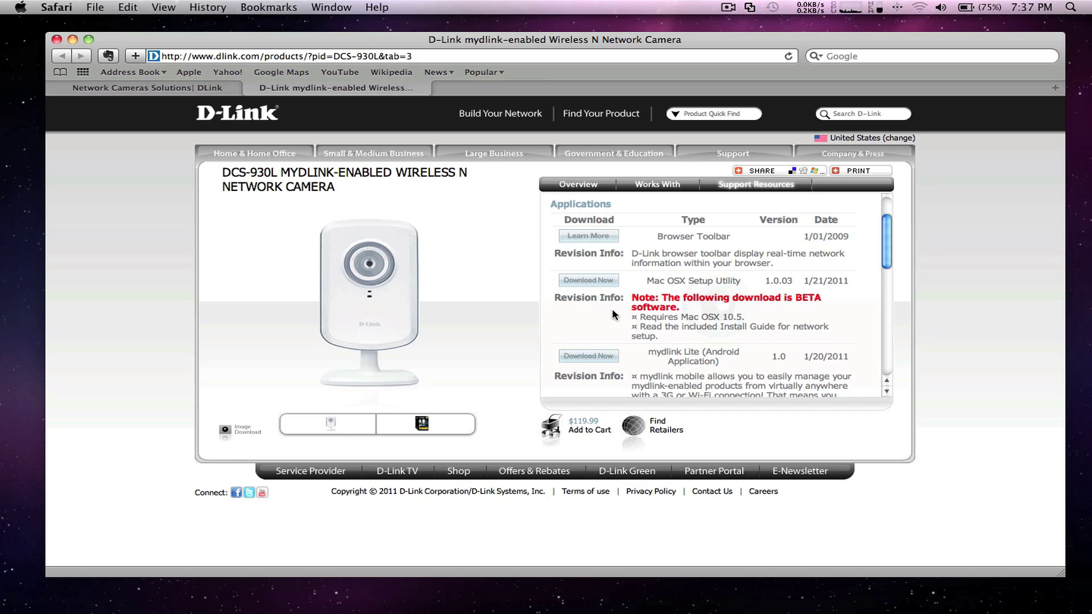
{"action": "left_click", "coordinate": [582, 281]}
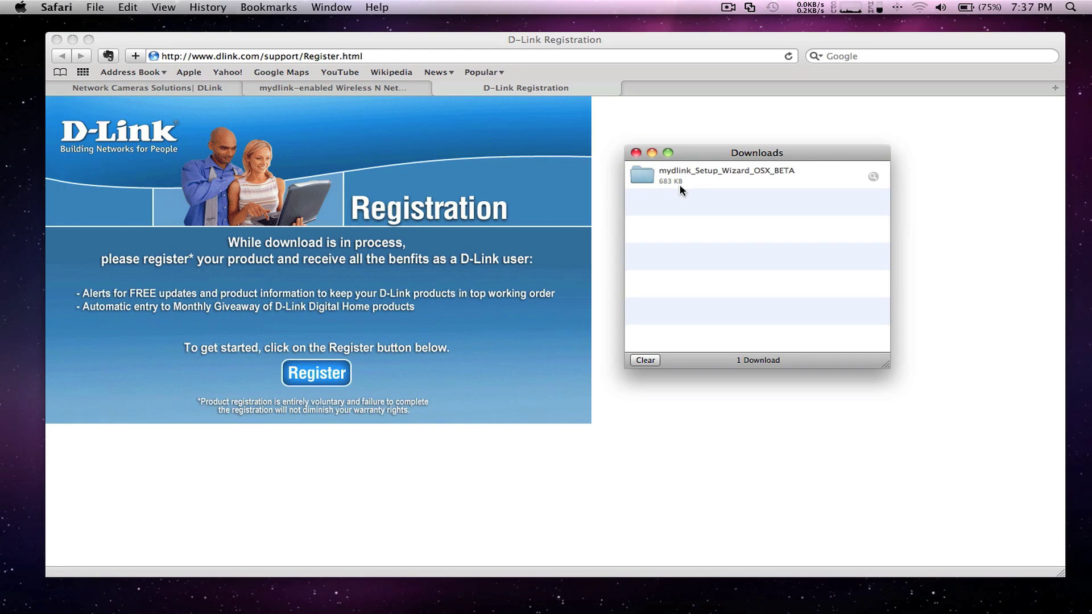
{"action": "key", "text": "super+h"}
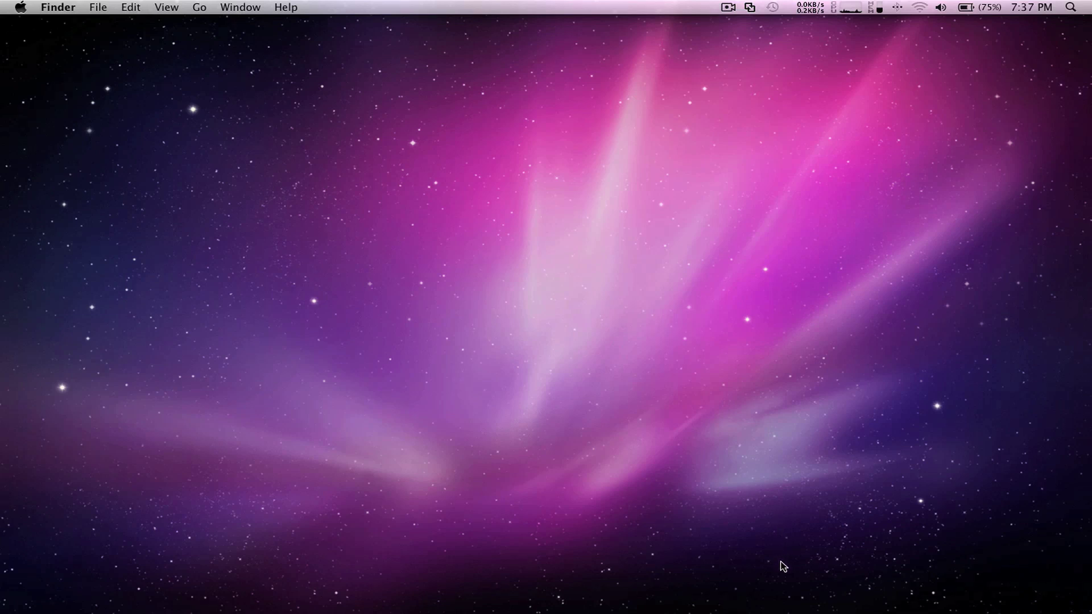
{"action": "mouse_move", "coordinate": [773, 608]}
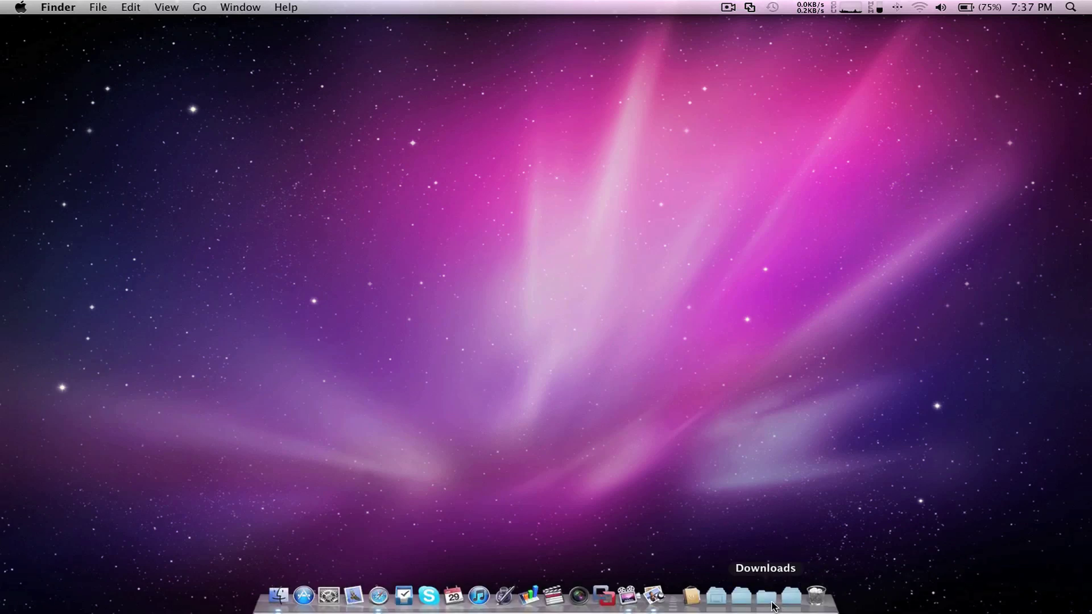
Step: Put the setup wizard folder on the desktop, unzip it, and launch mydlink Setup Utility v1.0.03
{"action": "left_click_drag", "start_coordinate": [764, 580], "coordinate": [1027, 113]}
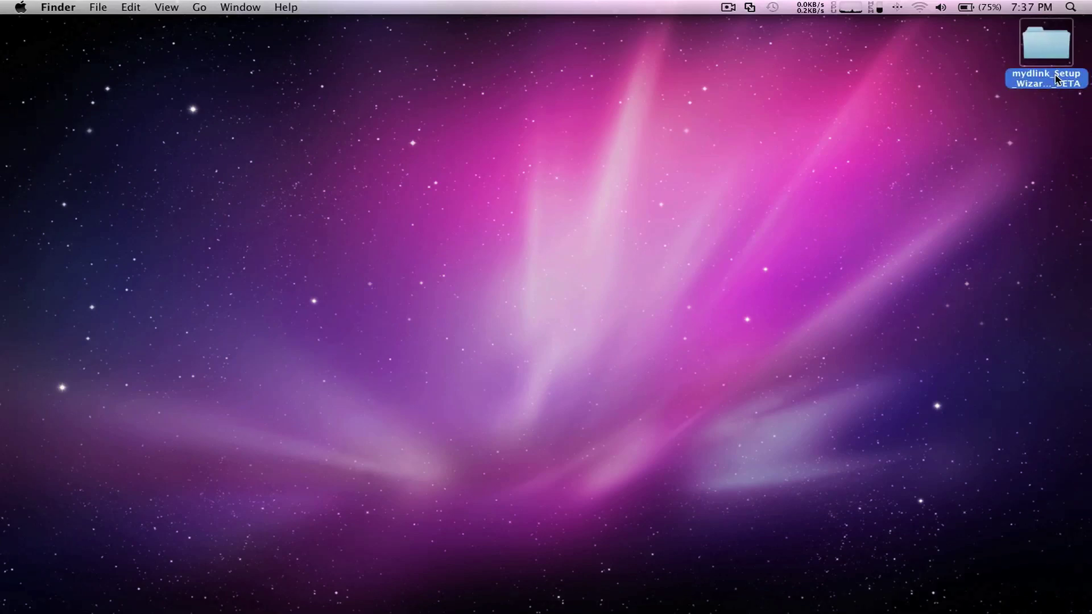
{"action": "double_click", "coordinate": [1044, 44]}
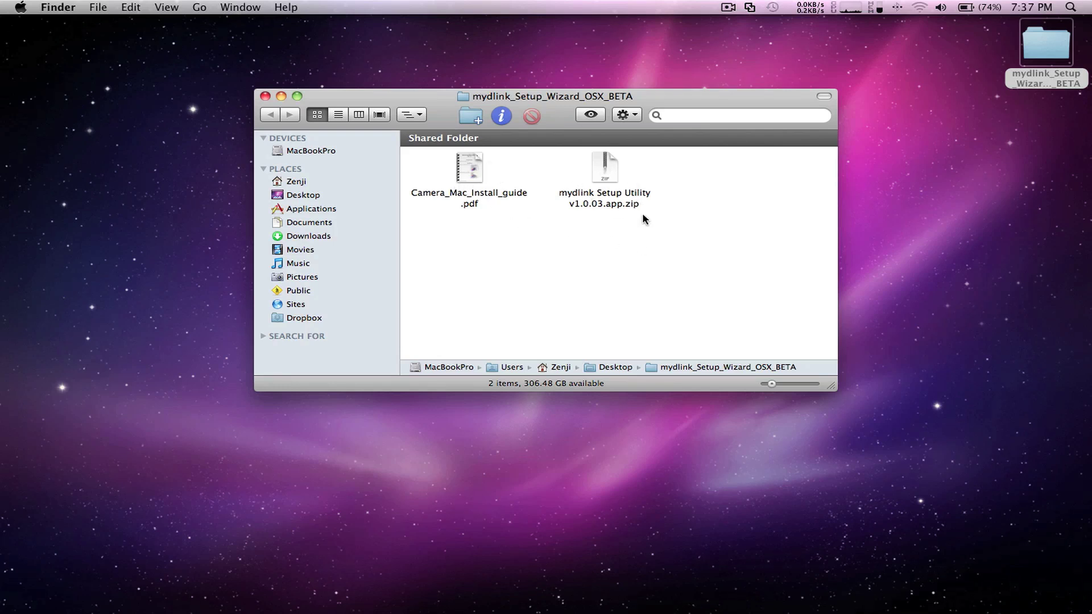
{"action": "double_click", "coordinate": [606, 169]}
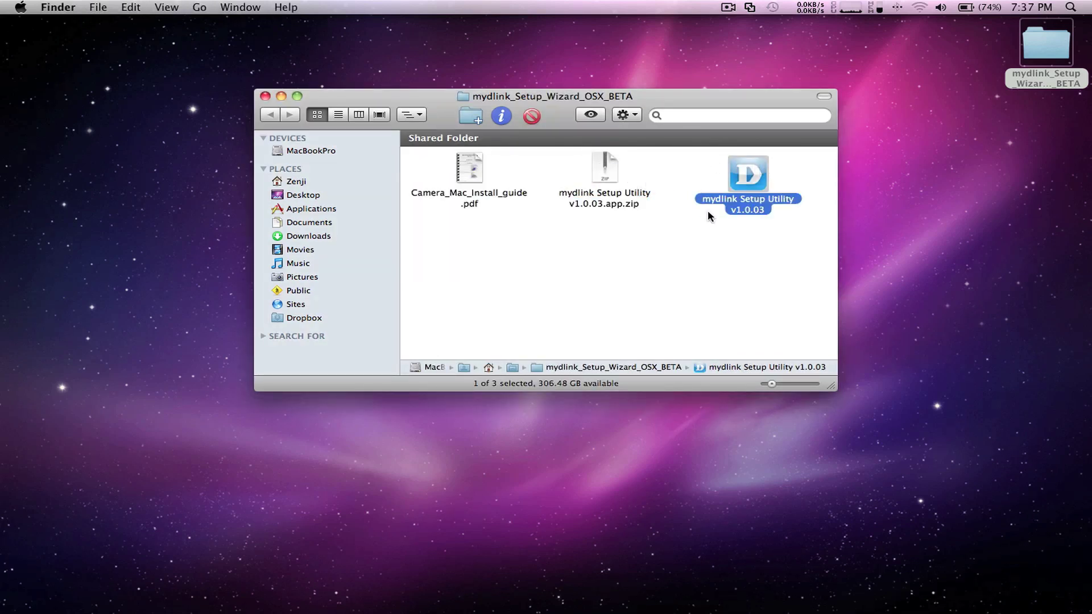
{"action": "left_click", "coordinate": [748, 235]}
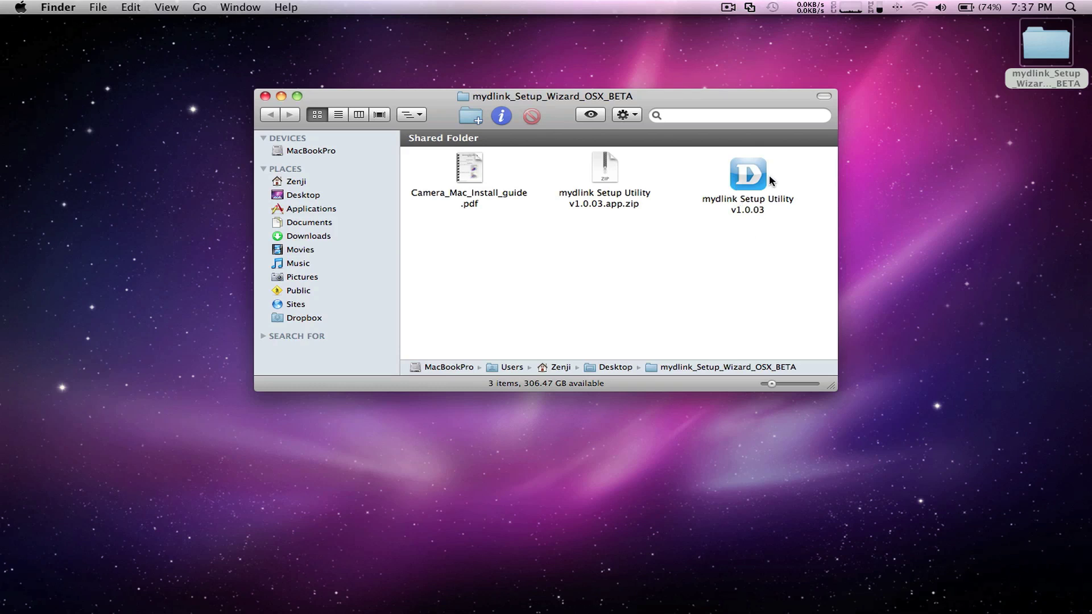
{"action": "double_click", "coordinate": [754, 176]}
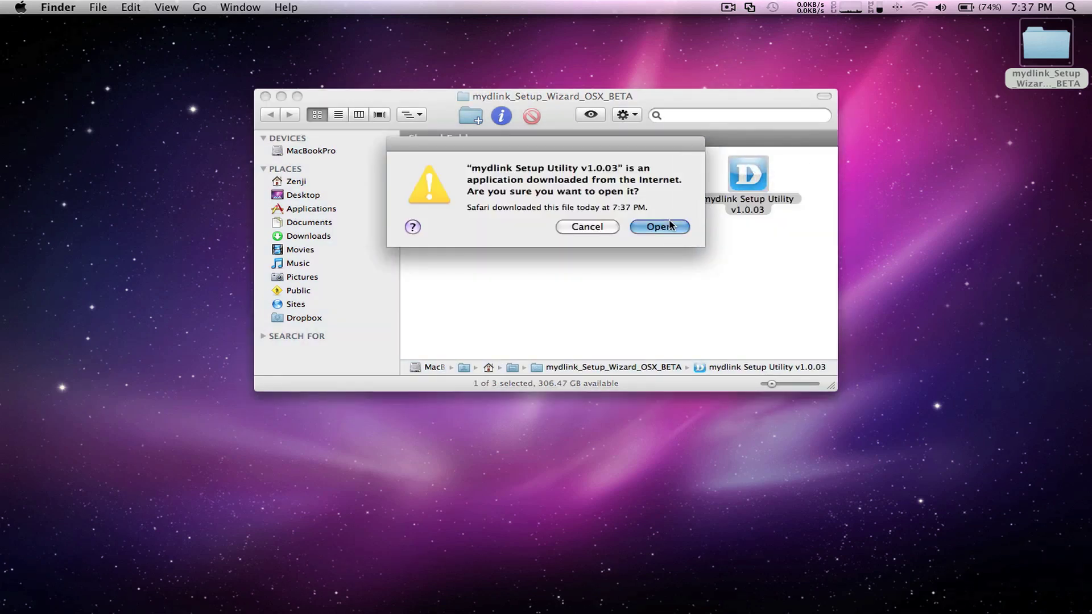
{"action": "left_click", "coordinate": [671, 226]}
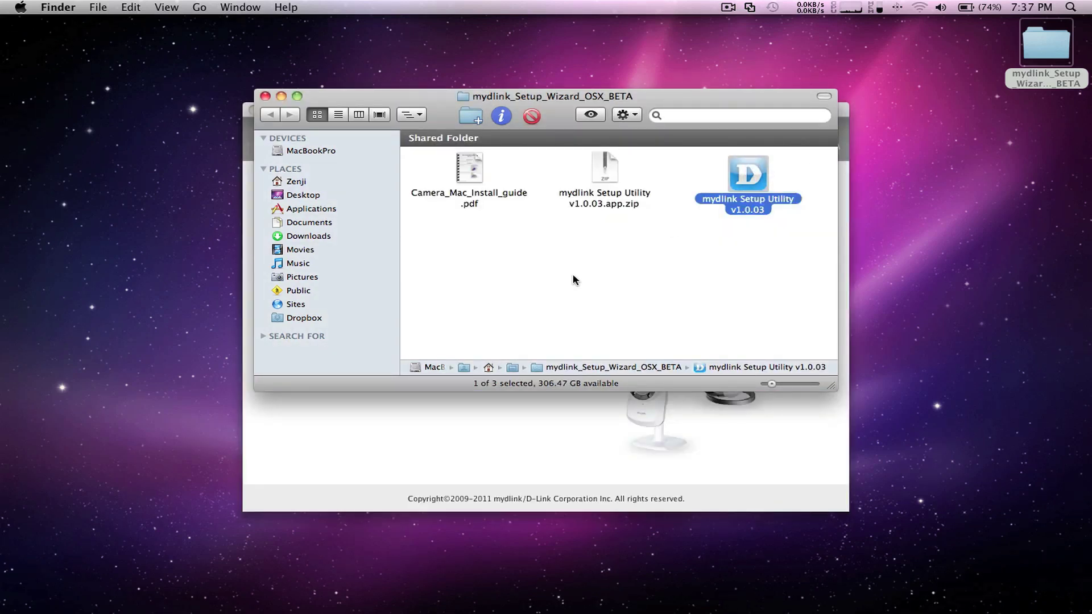
Step: Start the wizard, confirm the solid green LED, and select the detected DCS-930L camera
{"action": "key", "text": "super+w"}
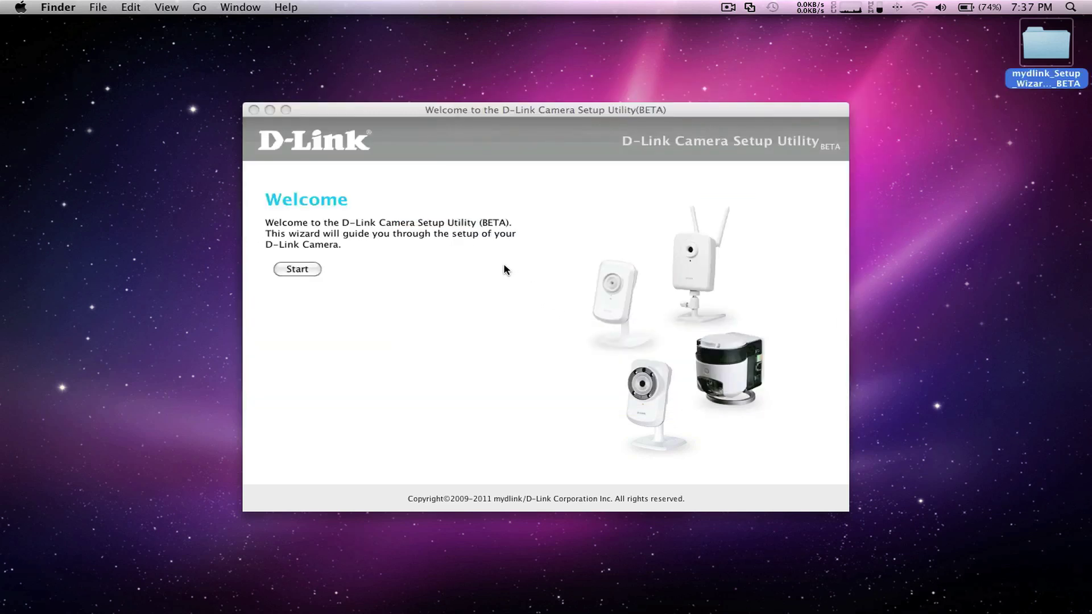
{"action": "left_click", "coordinate": [491, 297]}
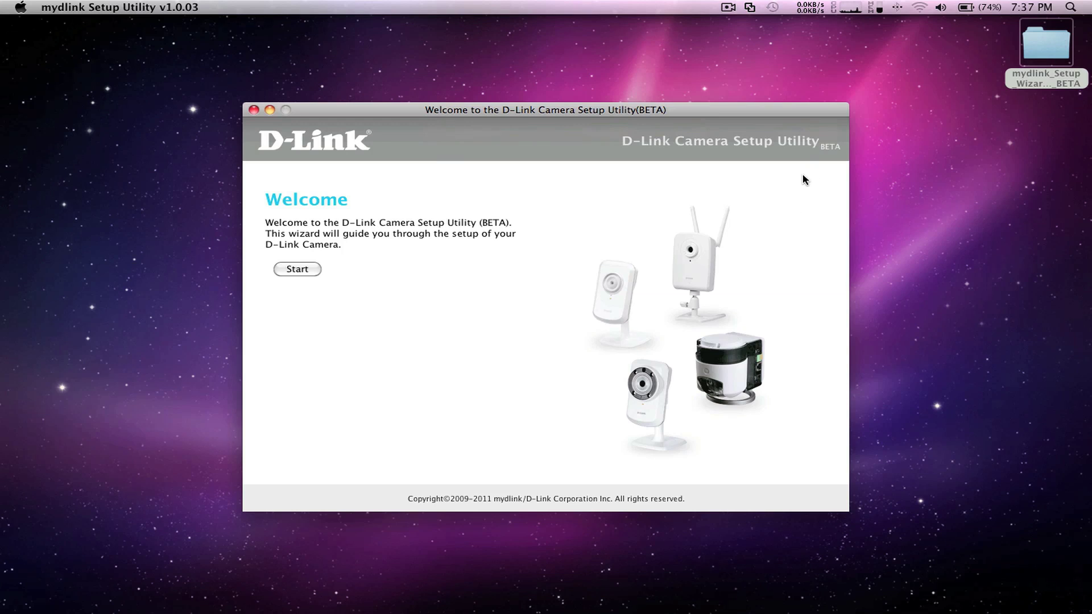
{"action": "left_click", "coordinate": [296, 269]}
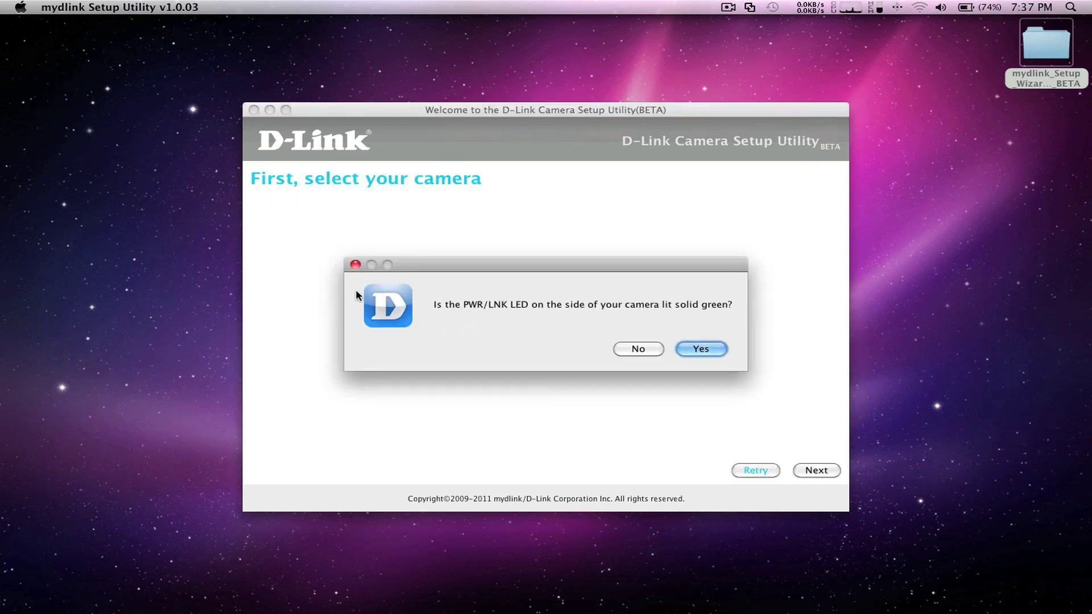
{"action": "left_click", "coordinate": [706, 349]}
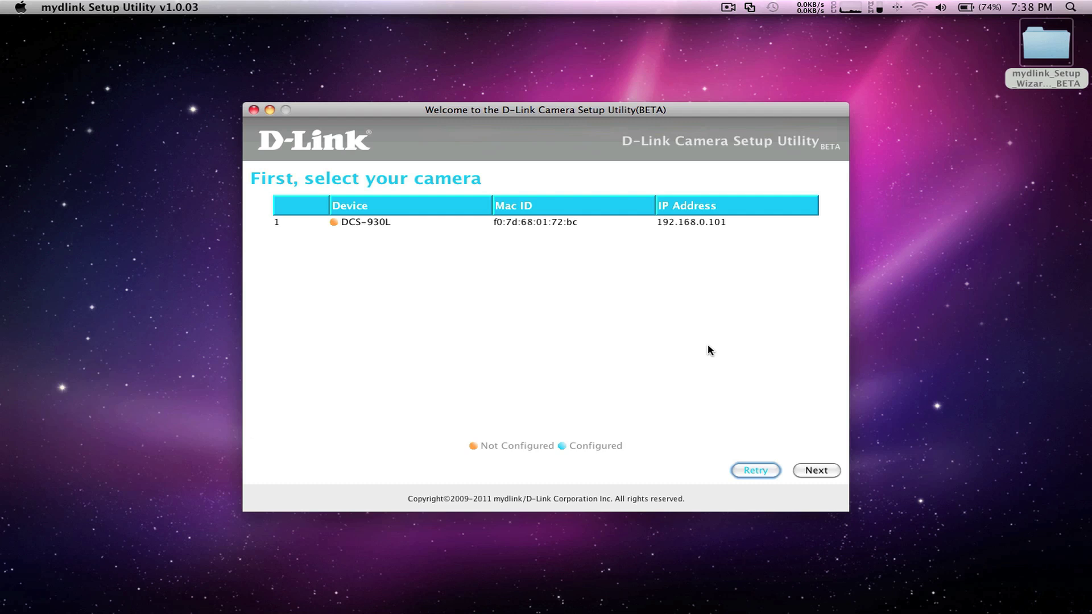
{"action": "left_click", "coordinate": [366, 226]}
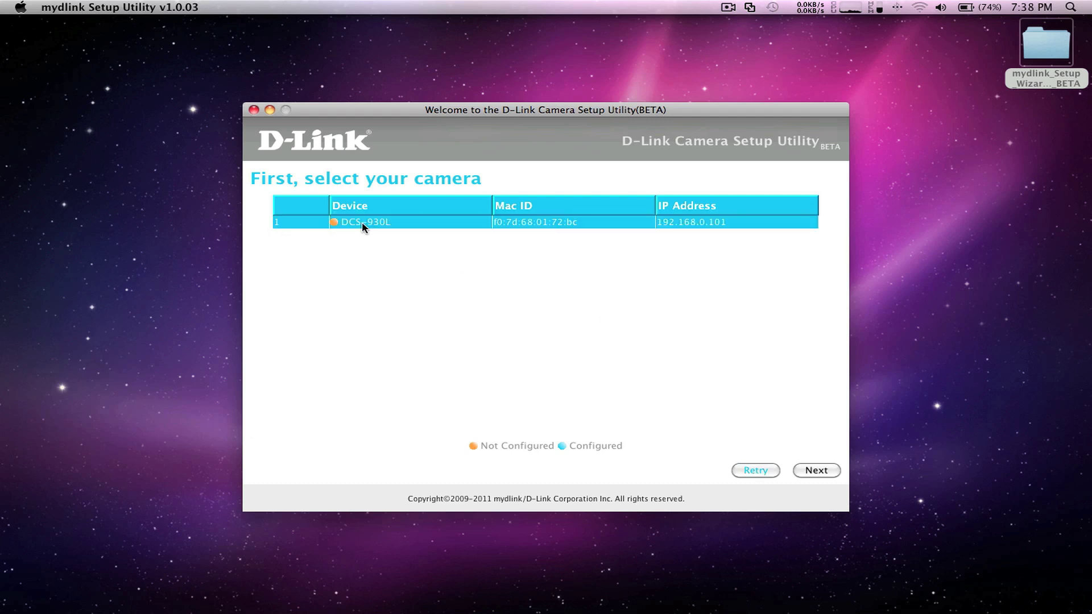
{"action": "left_click", "coordinate": [819, 473]}
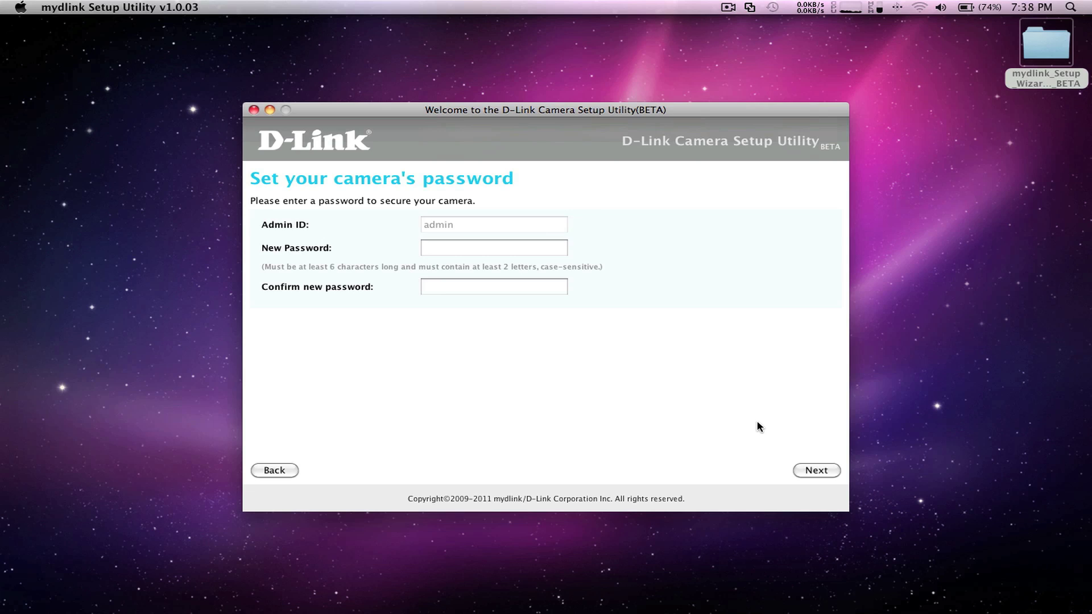
Step: Enter and confirm a new camera password in the wizard's password fields
{"action": "left_click", "coordinate": [814, 471]}
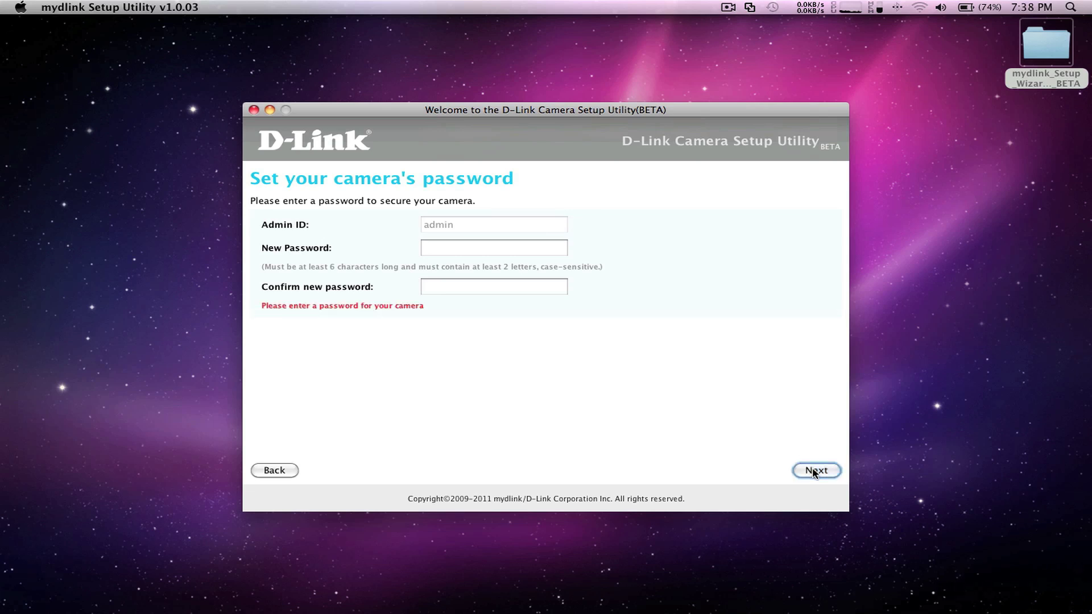
{"action": "left_click", "coordinate": [491, 247]}
{"action": "type", "text": "••••••••"}
{"action": "key", "text": "Tab"}
{"action": "type", "text": "••"}
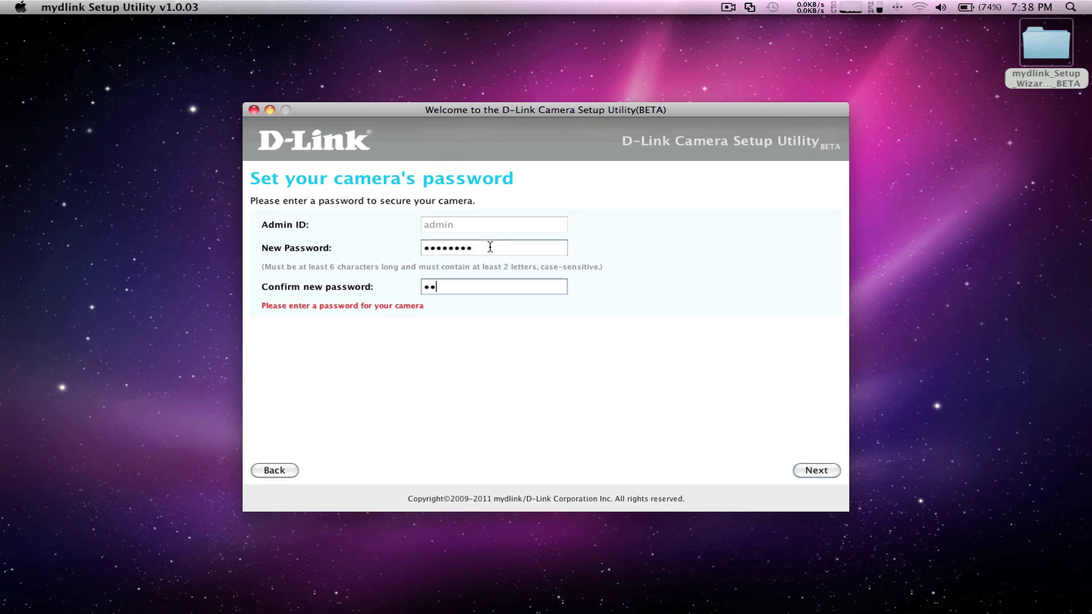
{"action": "type", "text": "••••••"}
{"action": "left_click", "coordinate": [815, 466]}
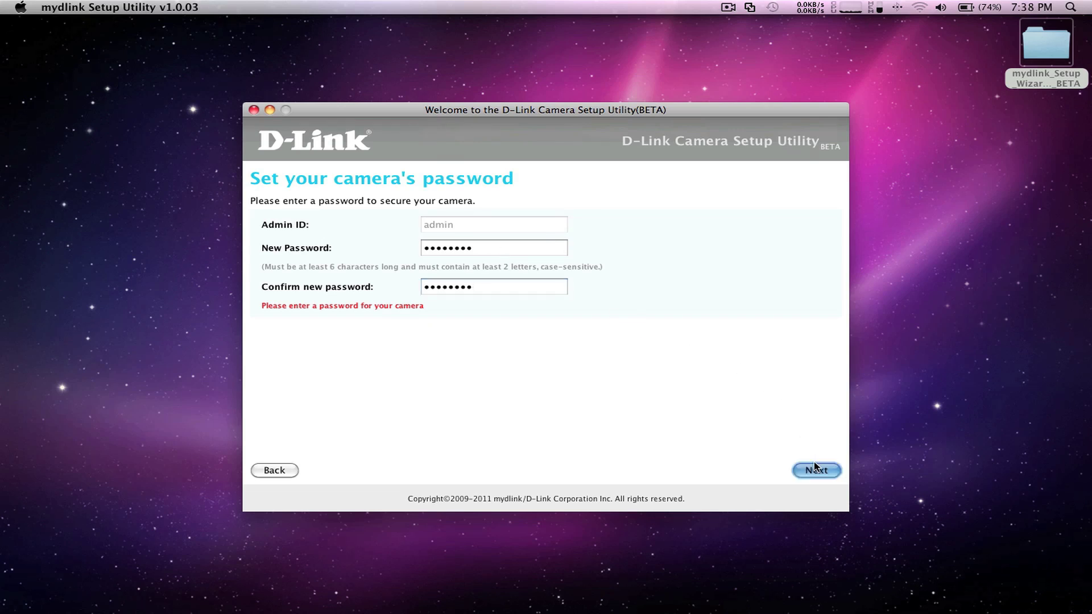
{"action": "left_click", "coordinate": [816, 466]}
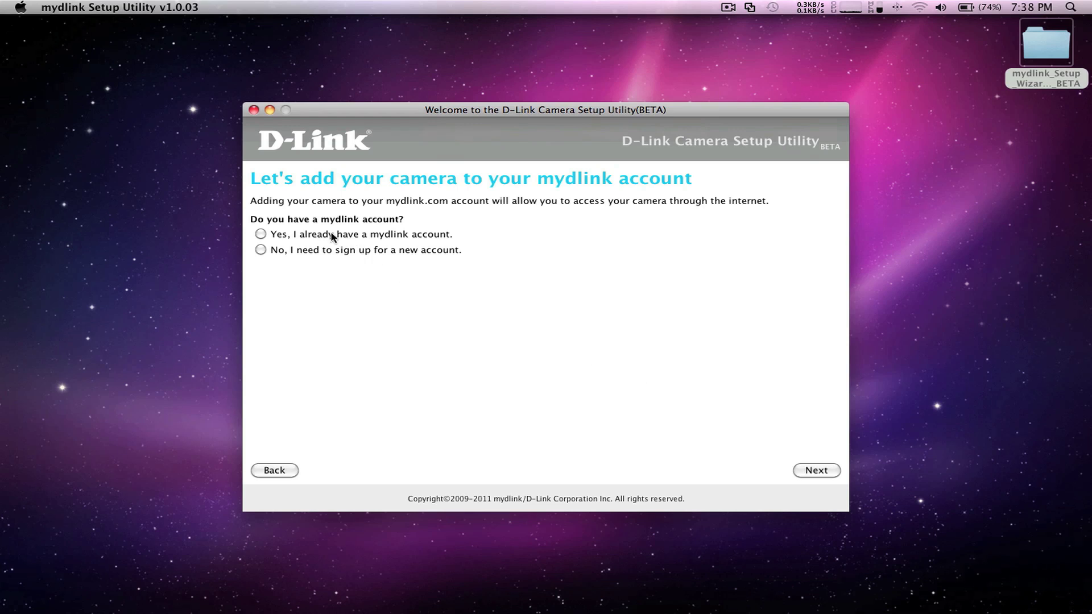
{"action": "left_click", "coordinate": [261, 250]}
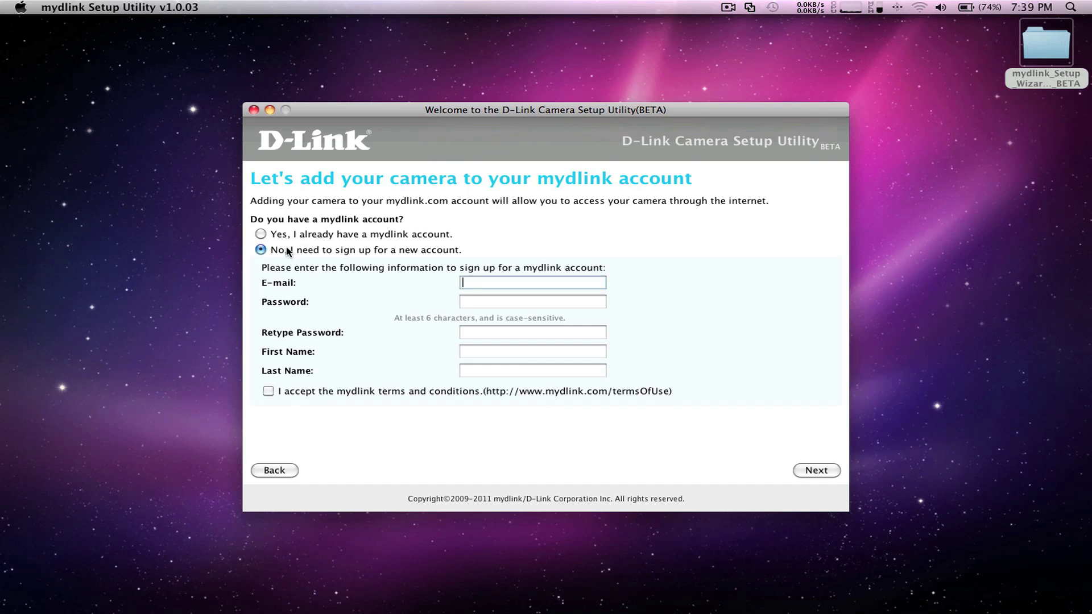
{"action": "left_click", "coordinate": [260, 233]}
{"action": "left_click", "coordinate": [466, 282]}
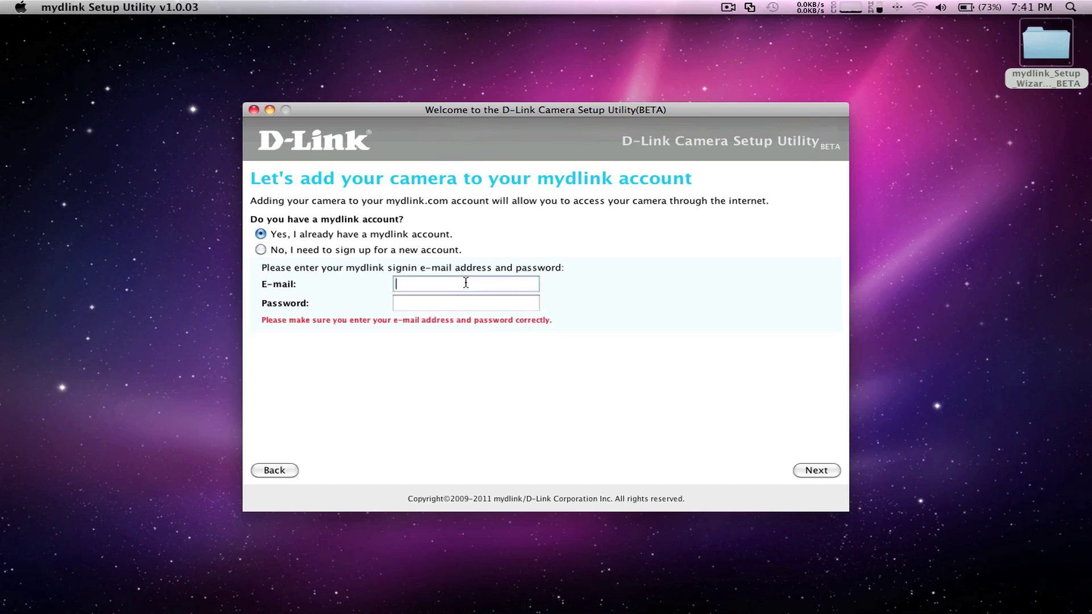
{"action": "key", "text": "Tab"}
{"action": "type", "text": "•••••"}
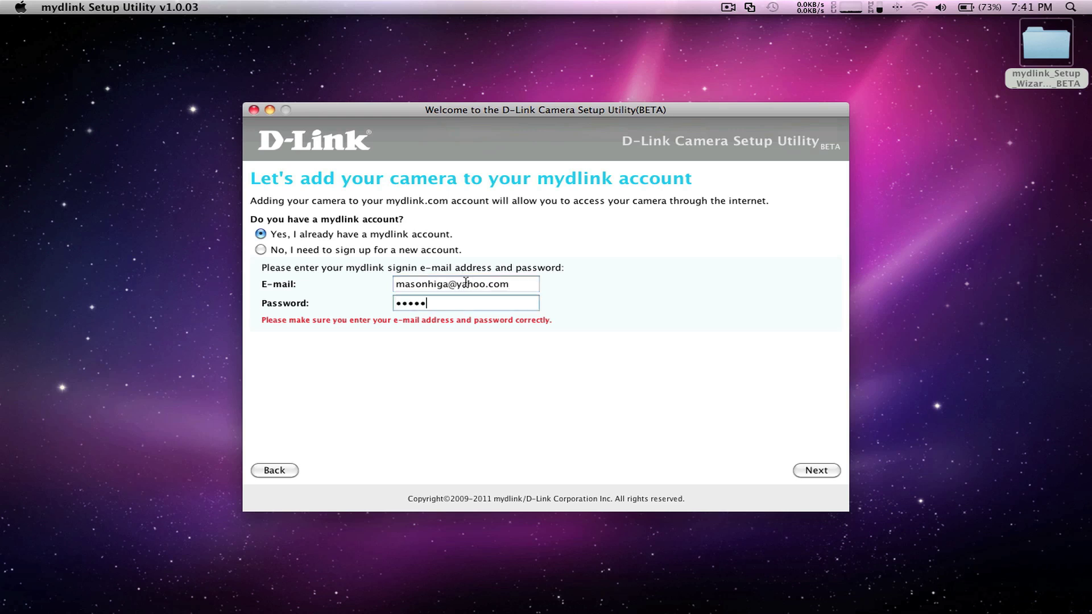
{"action": "type", "text": "••••"}
{"action": "left_click", "coordinate": [820, 471]}
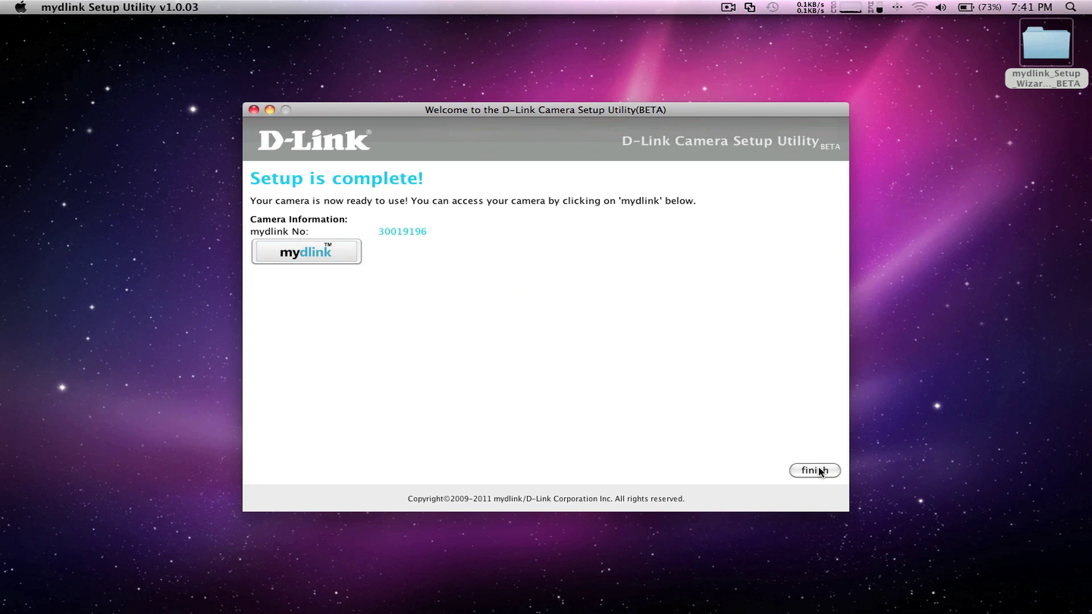
{"action": "left_click", "coordinate": [821, 472]}
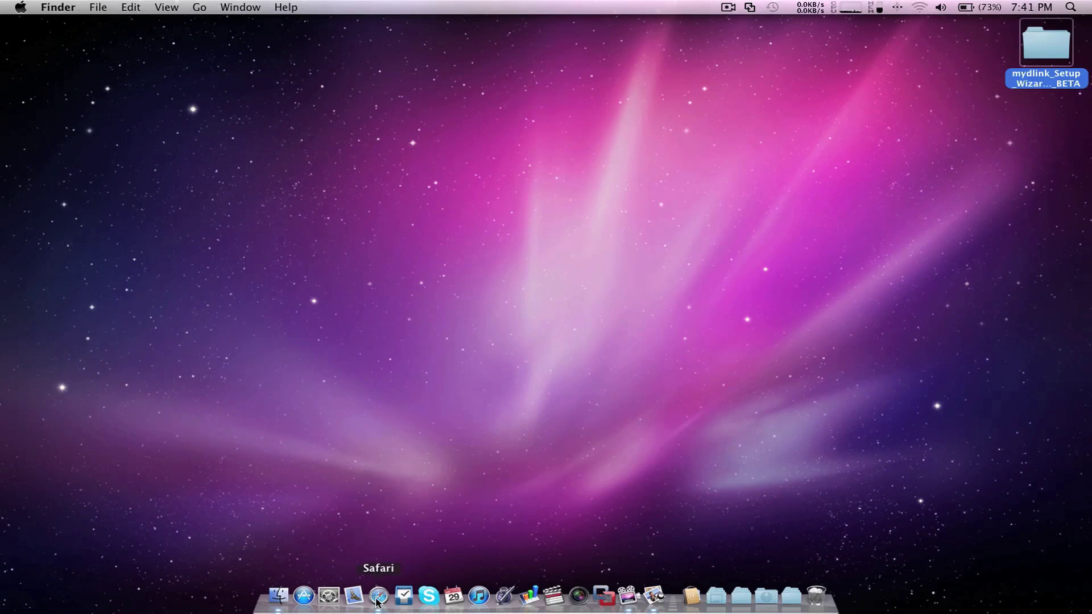
Step: Load the camera at 192.168.0.101 in Safari and enter admin as the login name
{"action": "left_click", "coordinate": [378, 598]}
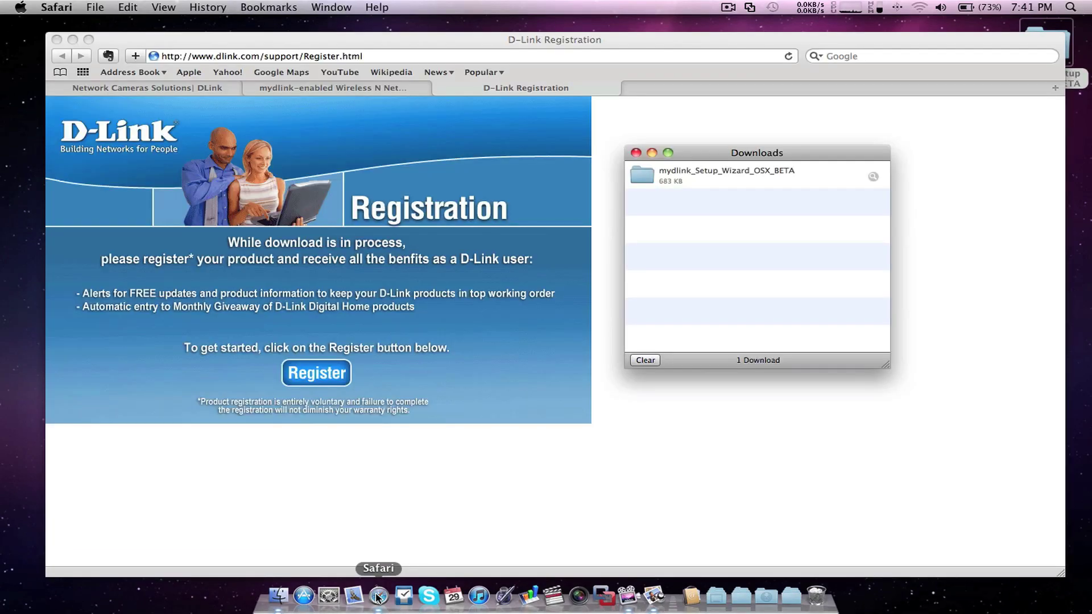
{"action": "left_click", "coordinate": [589, 162]}
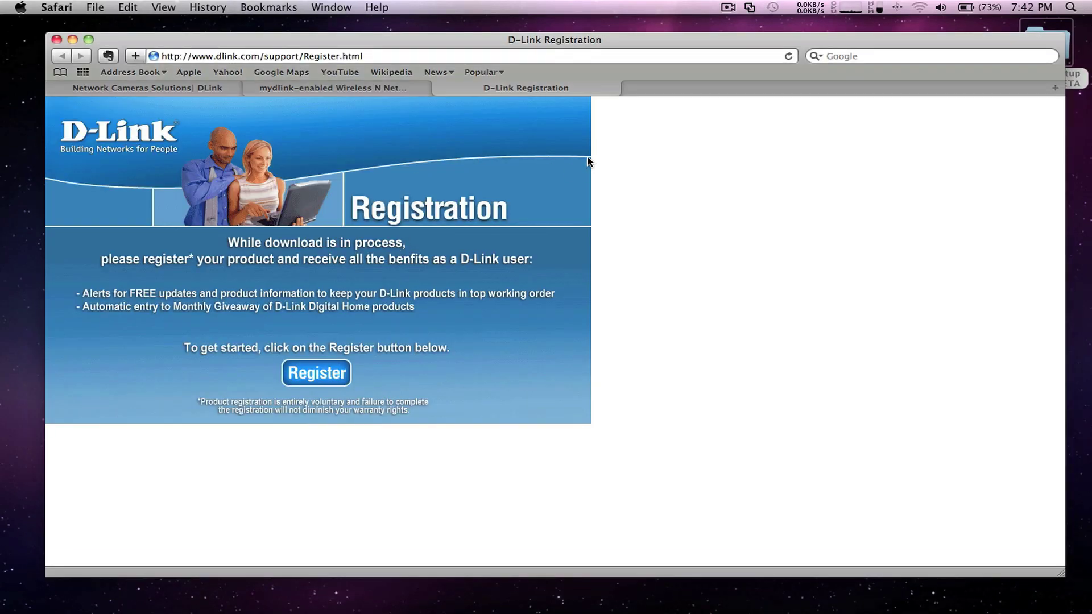
{"action": "left_click", "coordinate": [432, 54]}
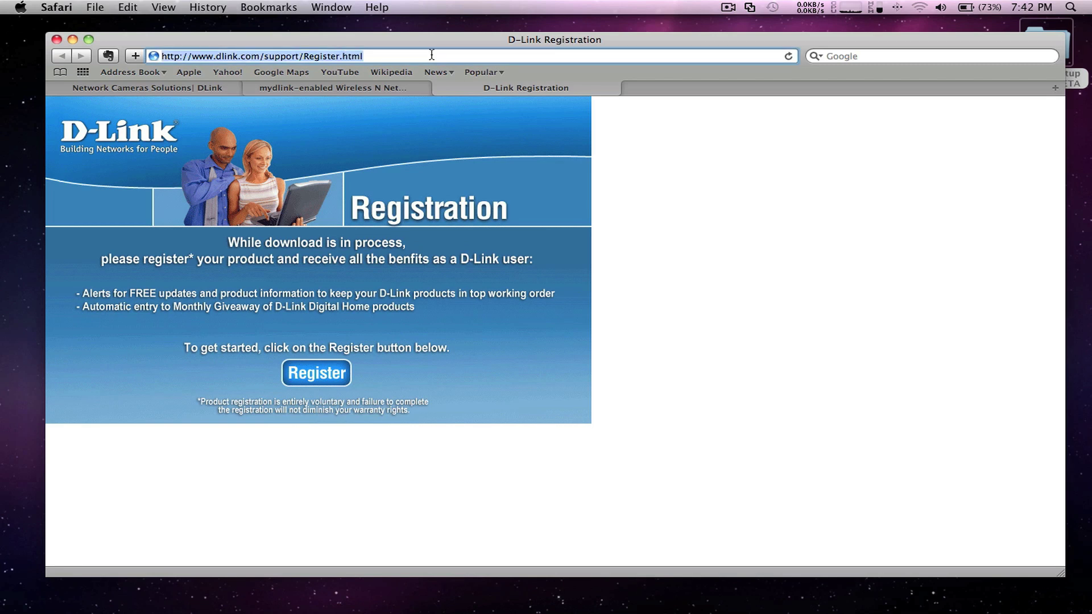
{"action": "type", "text": "192.16"}
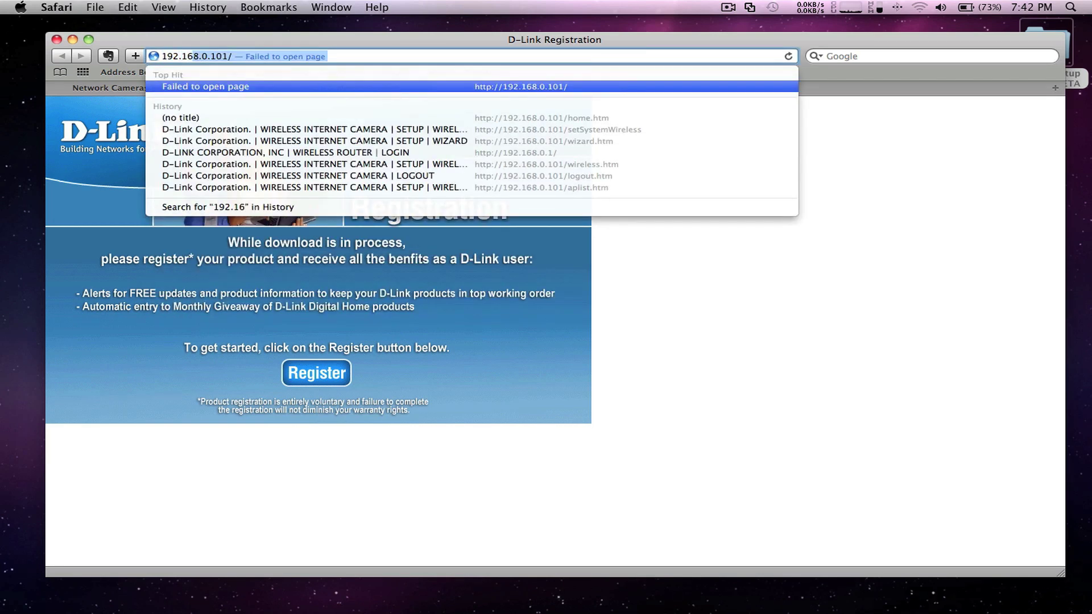
{"action": "type", "text": "8.0.101"}
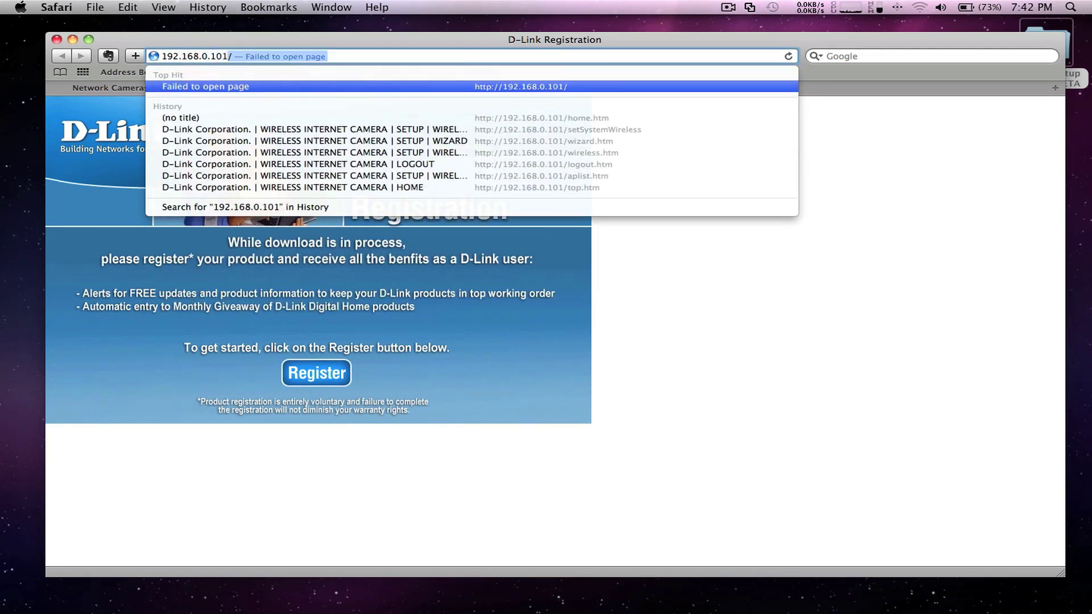
{"action": "key", "text": "Return"}
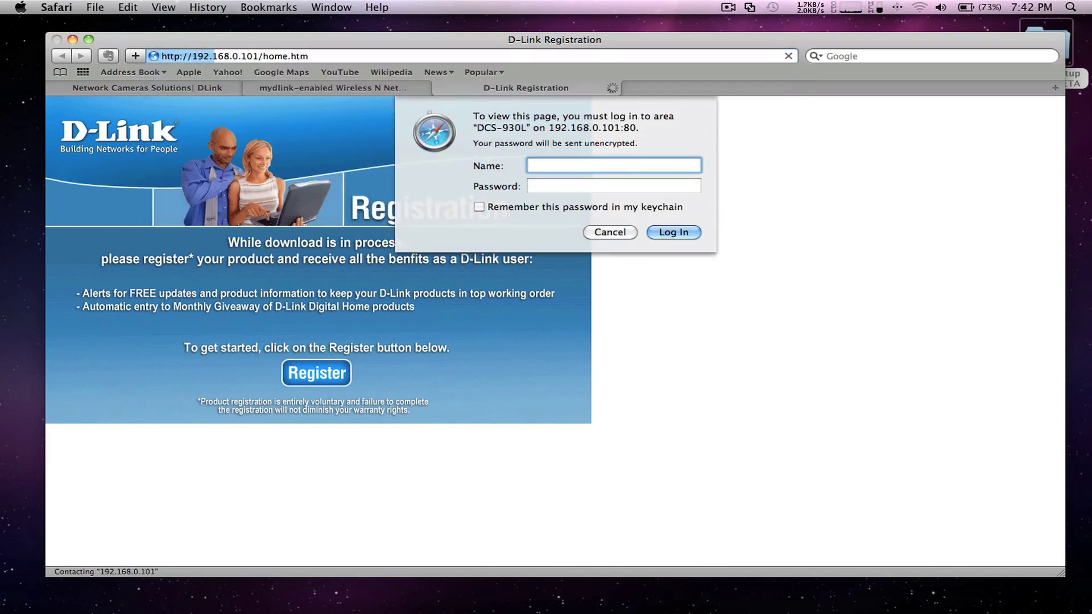
{"action": "type", "text": "admin"}
{"action": "key", "text": "Tab"}
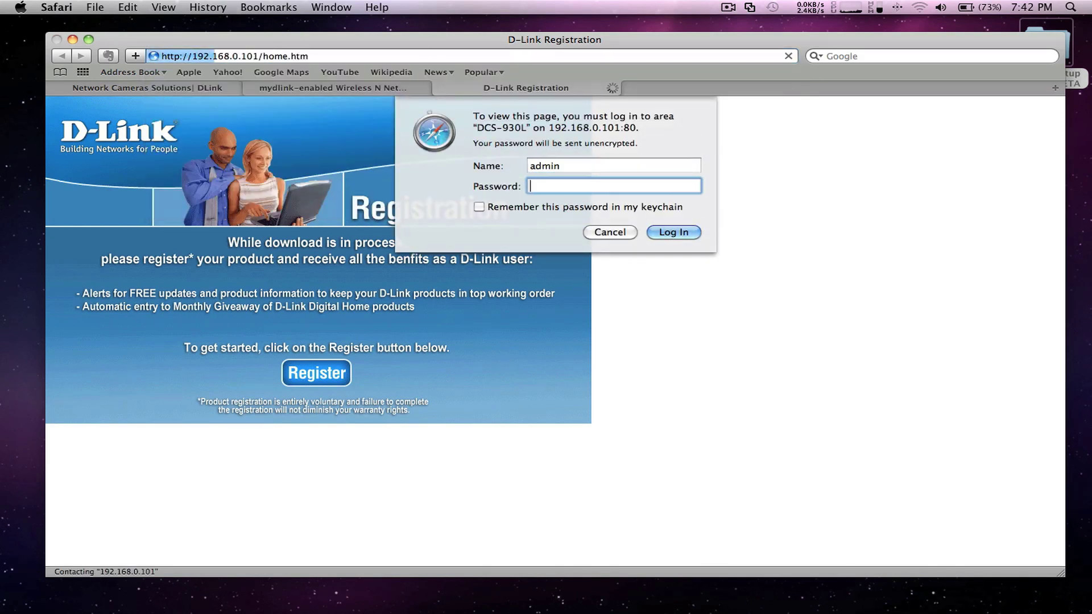
{"action": "key", "text": "Return"}
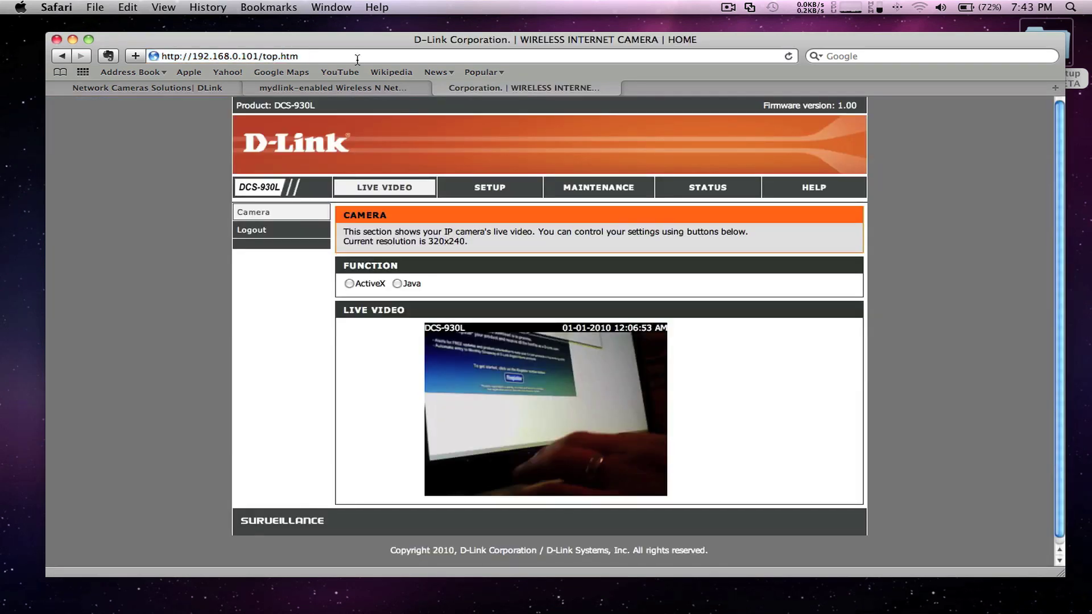
{"action": "left_click", "coordinate": [498, 194]}
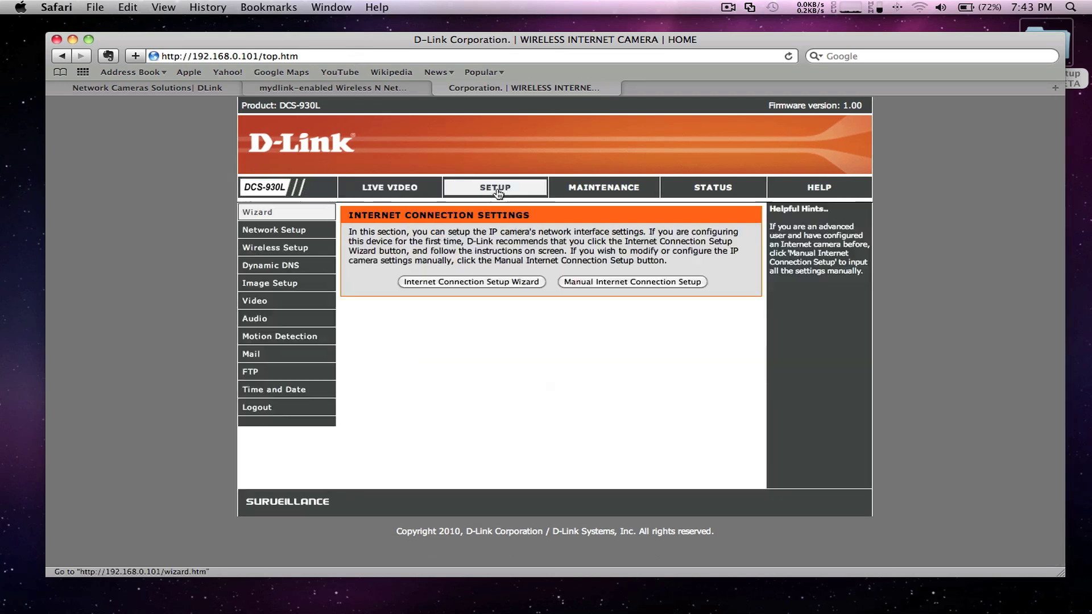
{"action": "left_click", "coordinate": [307, 249]}
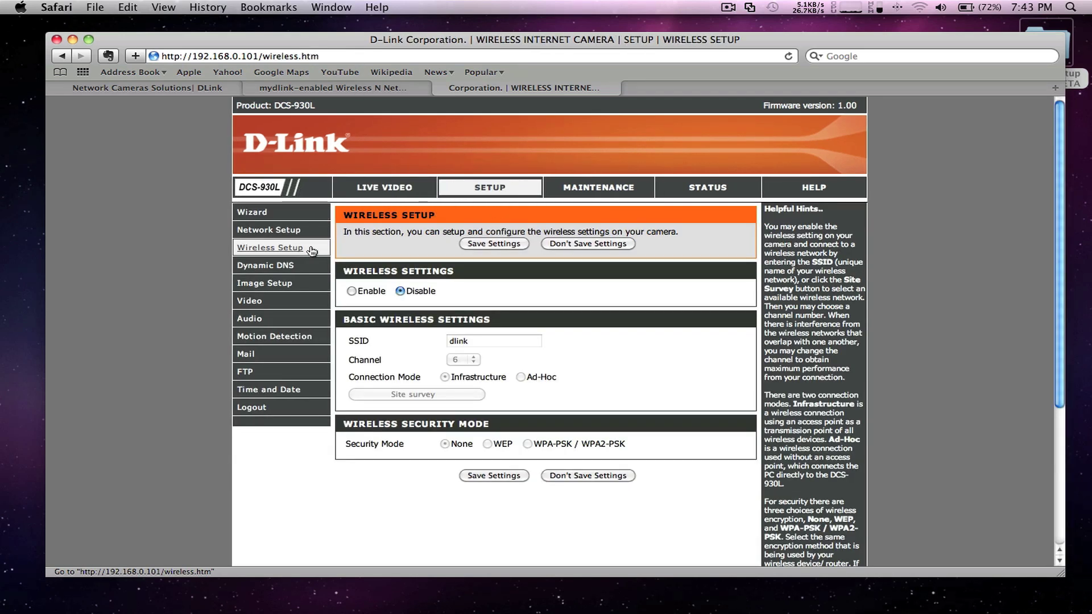
Step: Enable wireless on network dlink3aa0 via Site survey, save the settings, and log out
{"action": "left_click", "coordinate": [352, 291]}
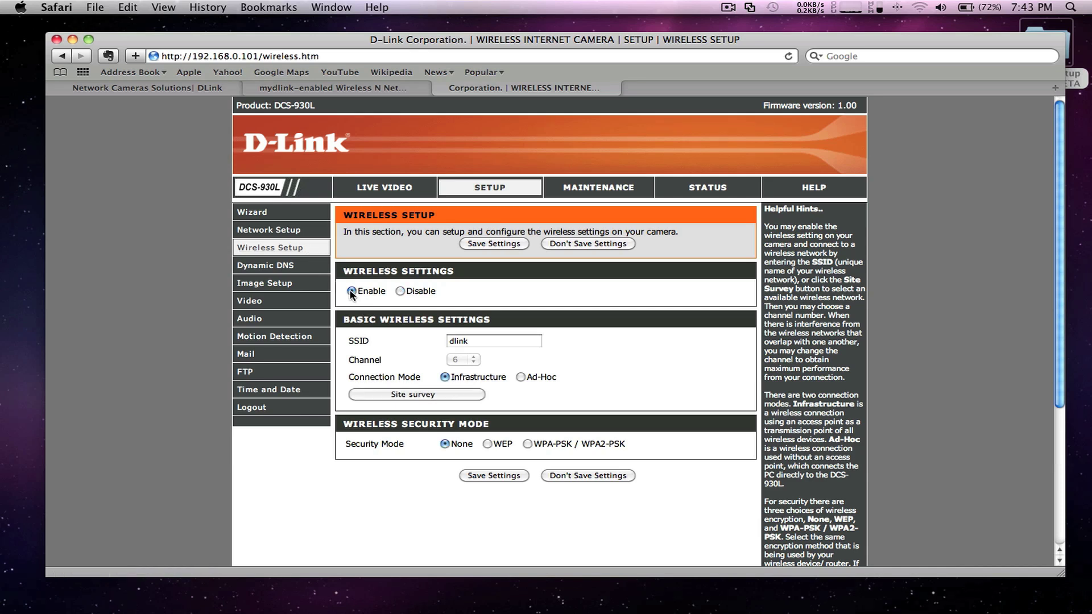
{"action": "left_click", "coordinate": [371, 395]}
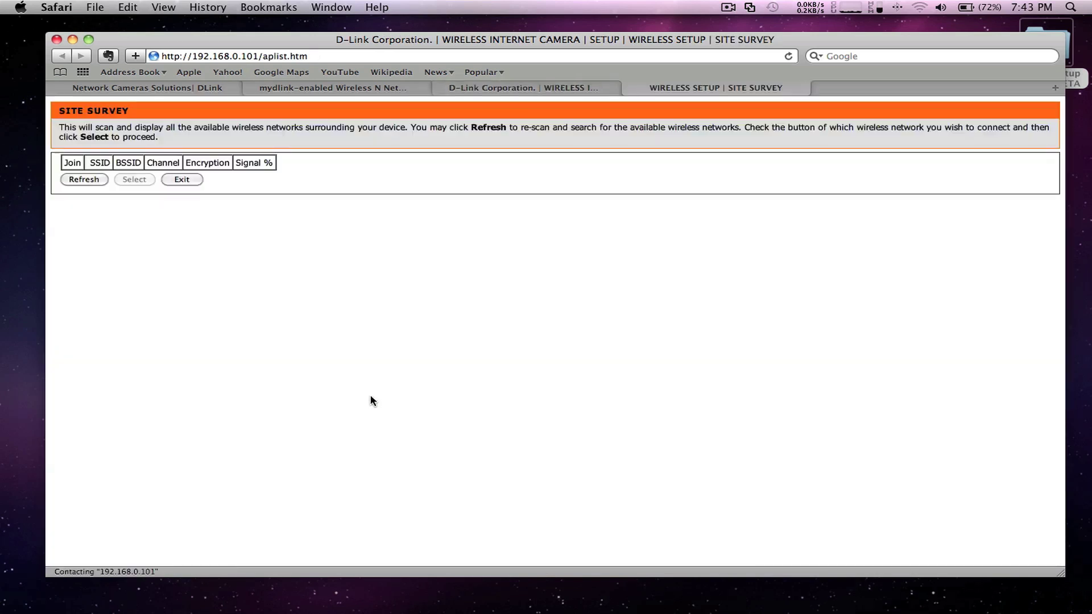
{"action": "left_click", "coordinate": [85, 180]}
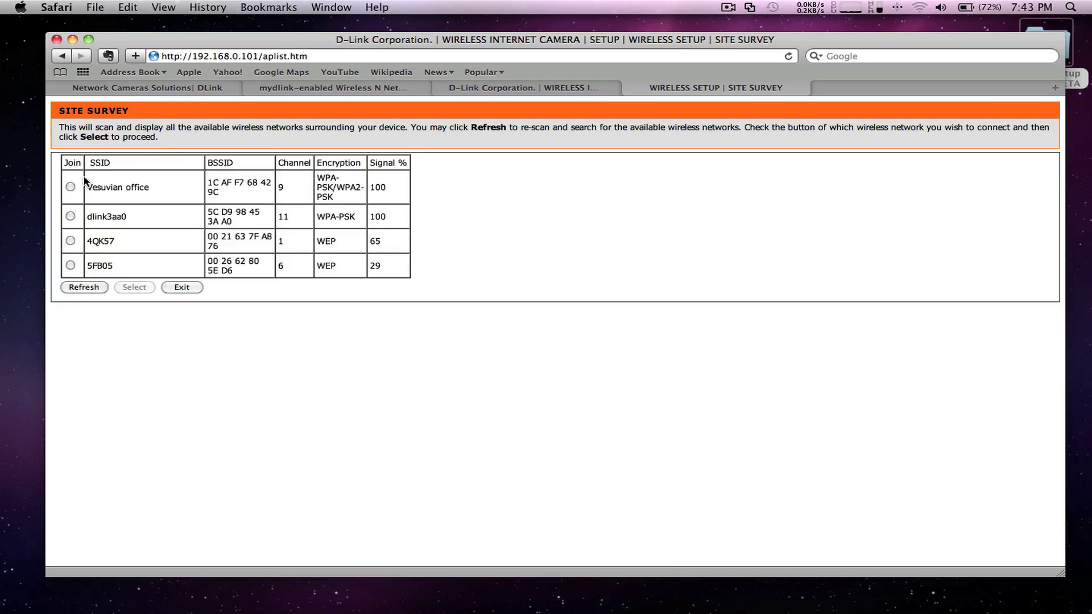
{"action": "left_click", "coordinate": [71, 217]}
{"action": "left_click", "coordinate": [134, 288]}
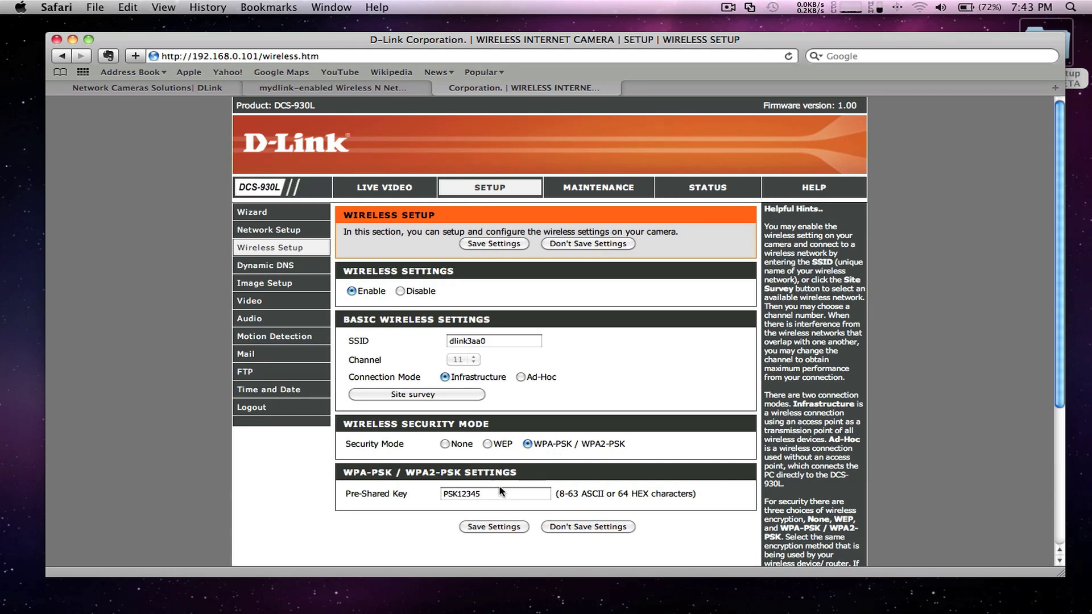
{"action": "left_click", "coordinate": [497, 526]}
{"action": "left_click", "coordinate": [263, 408]}
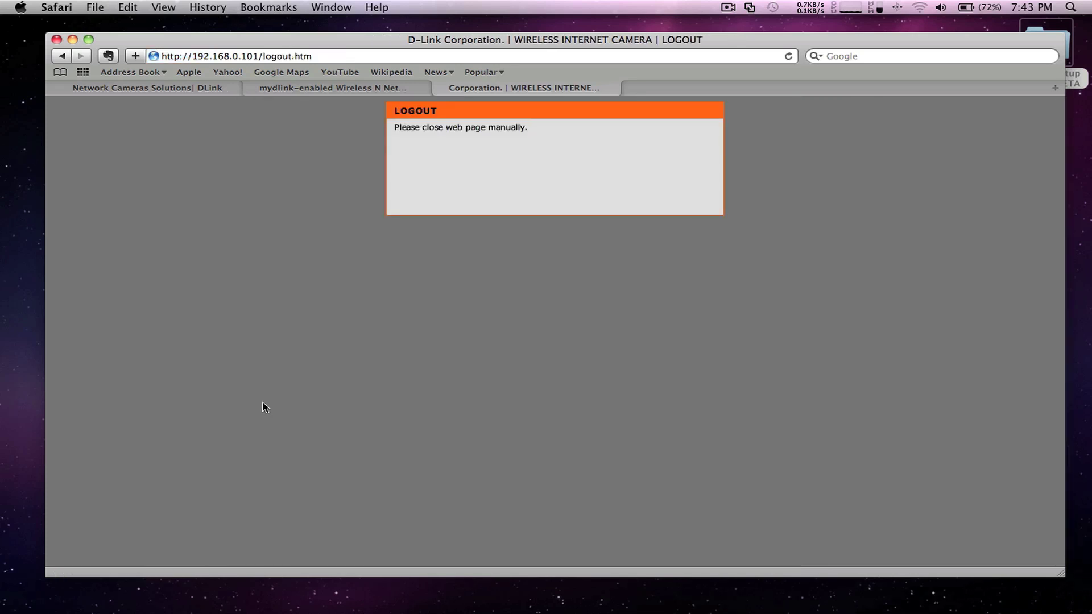